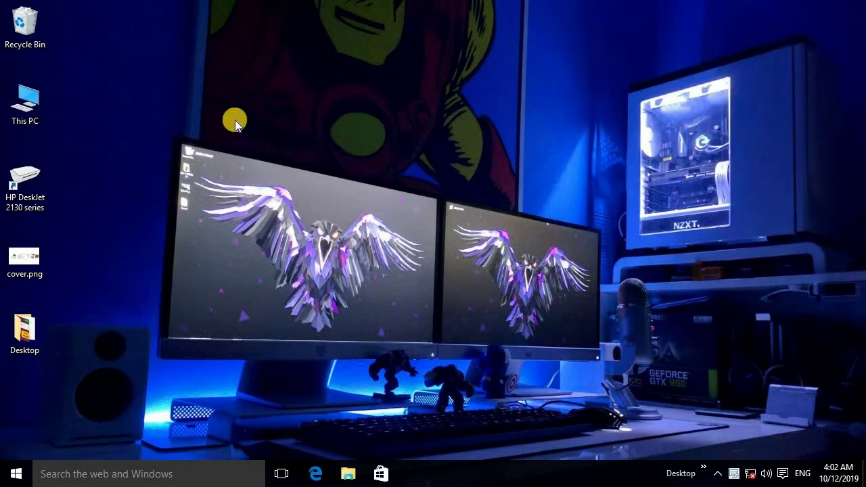
Open This PC from the desktop in a maximized window and refresh its contents.
{"action": "right_click", "coordinate": [32, 105]}
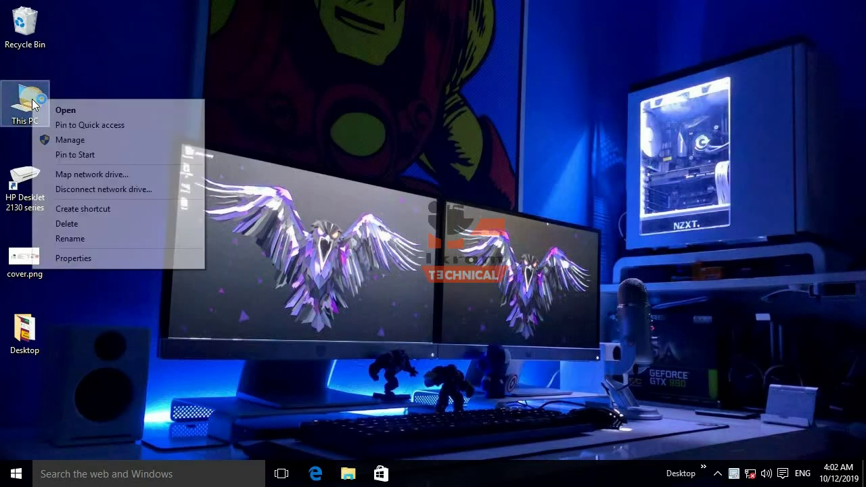
{"action": "left_click", "coordinate": [65, 109]}
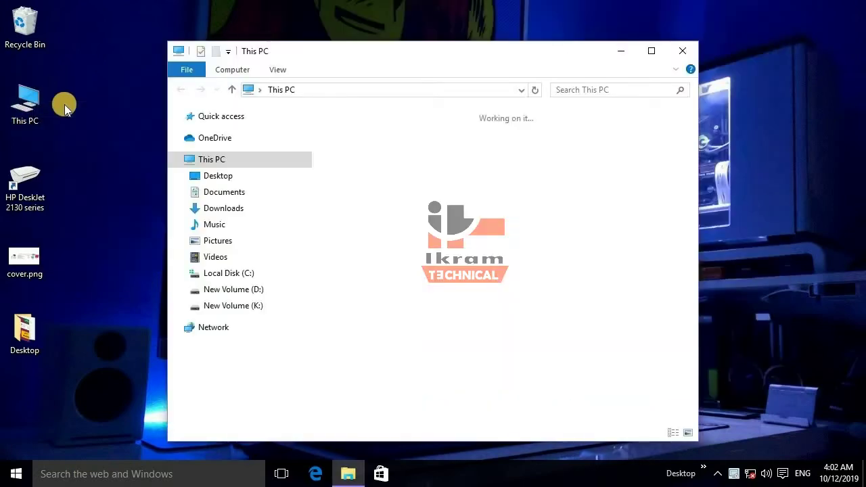
{"action": "left_click", "coordinate": [656, 50]}
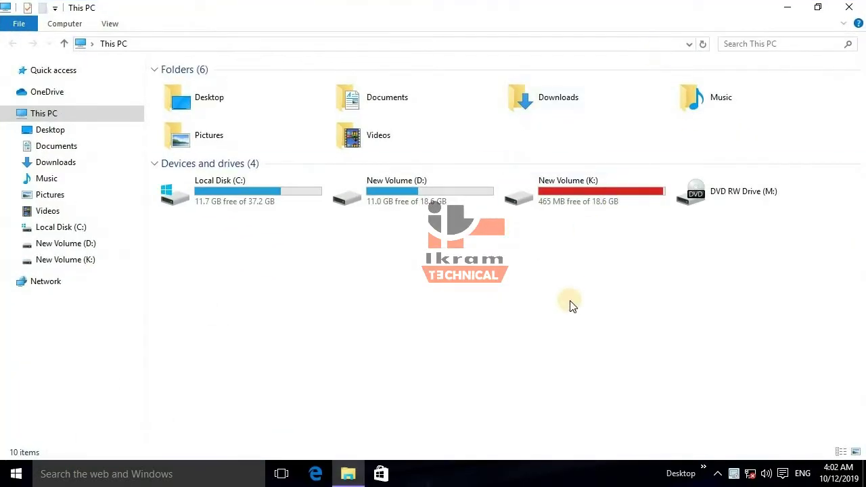
{"action": "right_click", "coordinate": [570, 303]}
{"action": "left_click", "coordinate": [594, 355]}
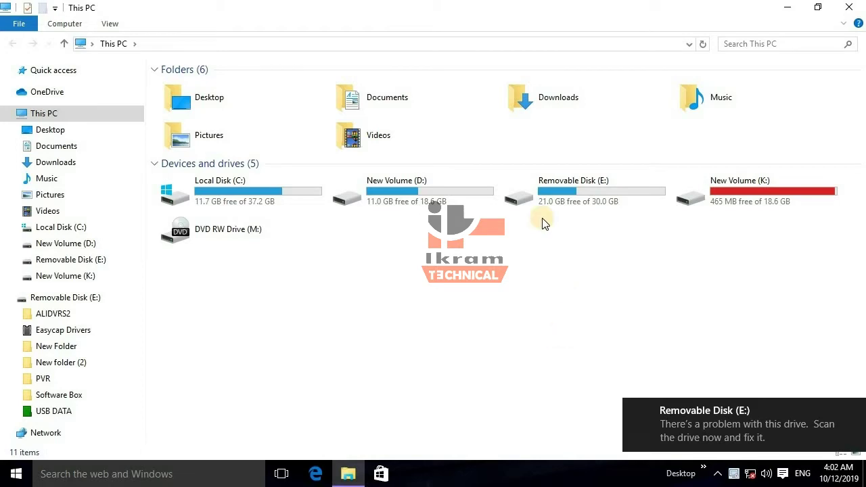
Open the Zip Files folder inside USB DATA on Removable Disk (E:).
{"action": "left_click", "coordinate": [572, 207]}
{"action": "left_click", "coordinate": [575, 187]}
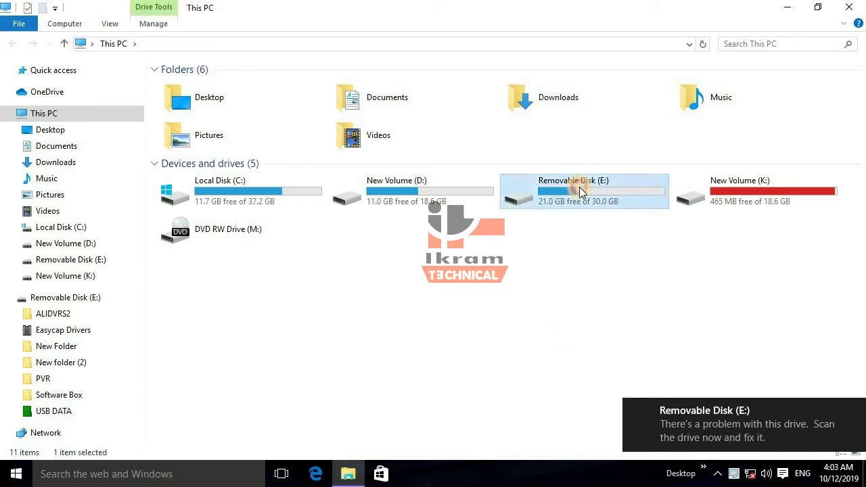
{"action": "right_click", "coordinate": [580, 190]}
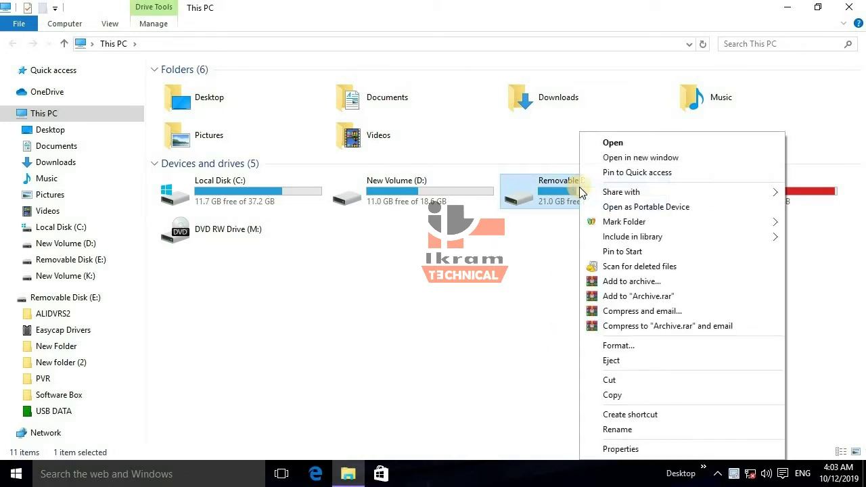
{"action": "left_click", "coordinate": [610, 142]}
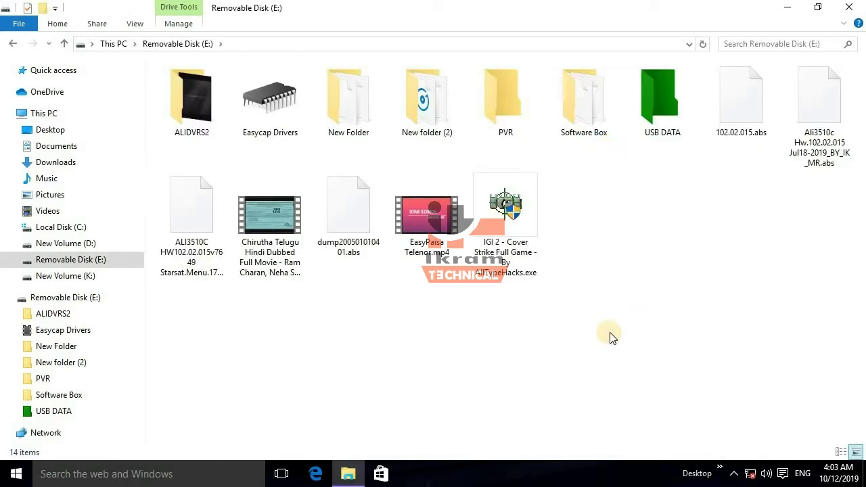
{"action": "double_click", "coordinate": [656, 111]}
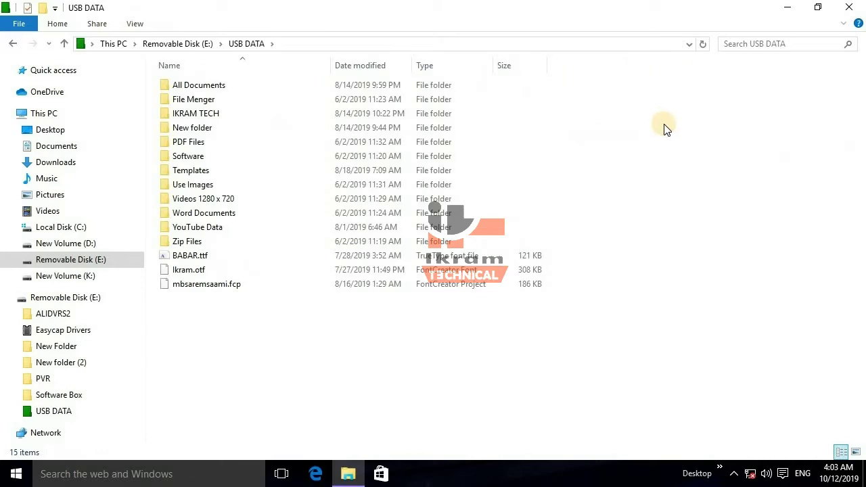
{"action": "double_click", "coordinate": [228, 244]}
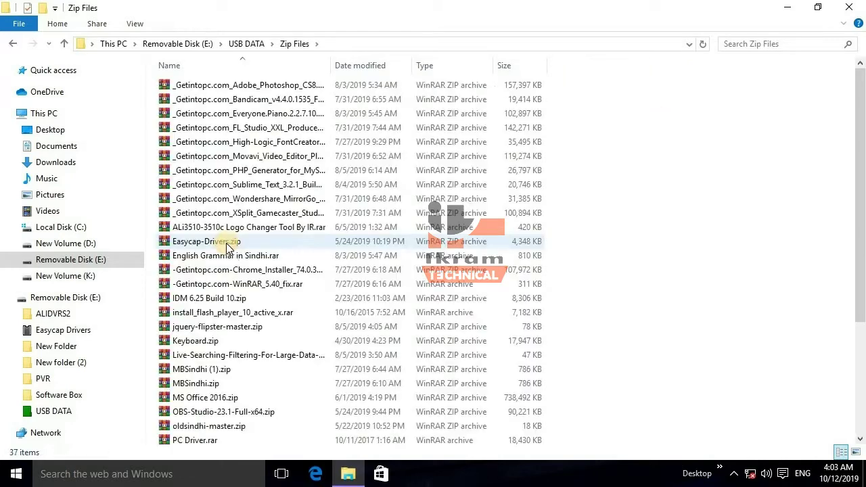
Display the Zip Files folder contents as large icons.
{"action": "right_click", "coordinate": [802, 143]}
{"action": "mouse_move", "coordinate": [776, 148]}
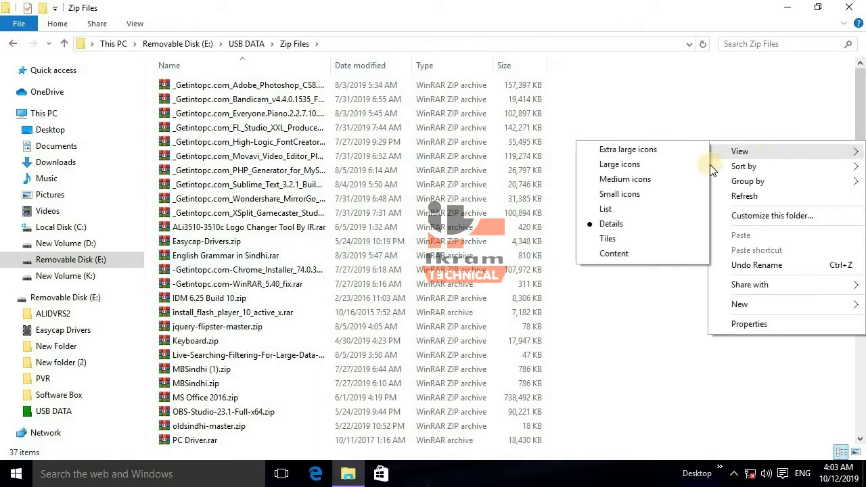
{"action": "left_click", "coordinate": [629, 165]}
Extract the MS Office 2016.zip archive into its own MS Office 2016 folder.
{"action": "scroll", "coordinate": [614, 206], "scroll_direction": "down", "scroll_amount": 2}
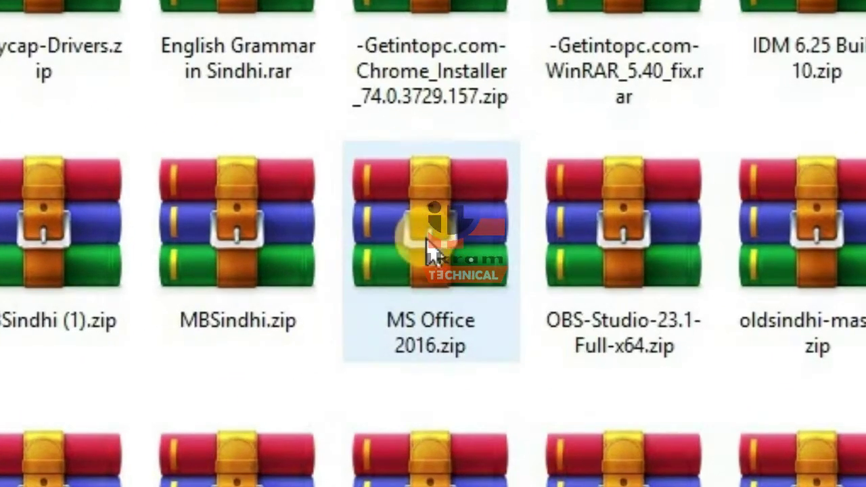
{"action": "left_click", "coordinate": [501, 194]}
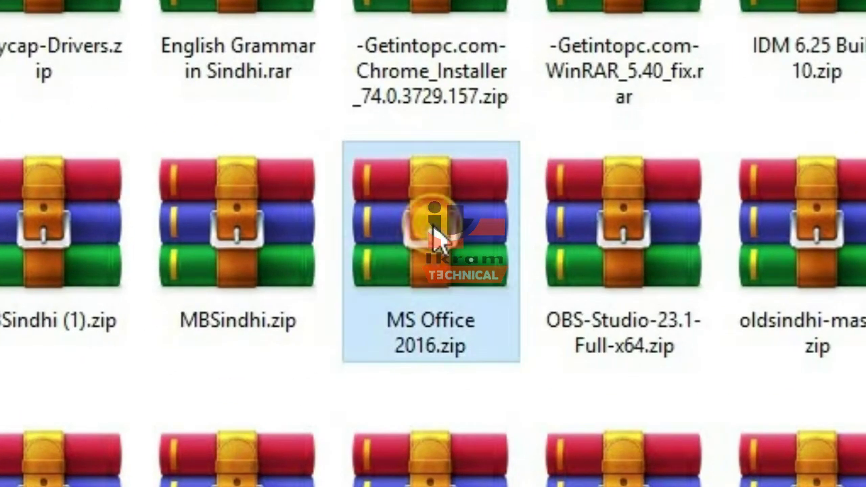
{"action": "right_click", "coordinate": [434, 228]}
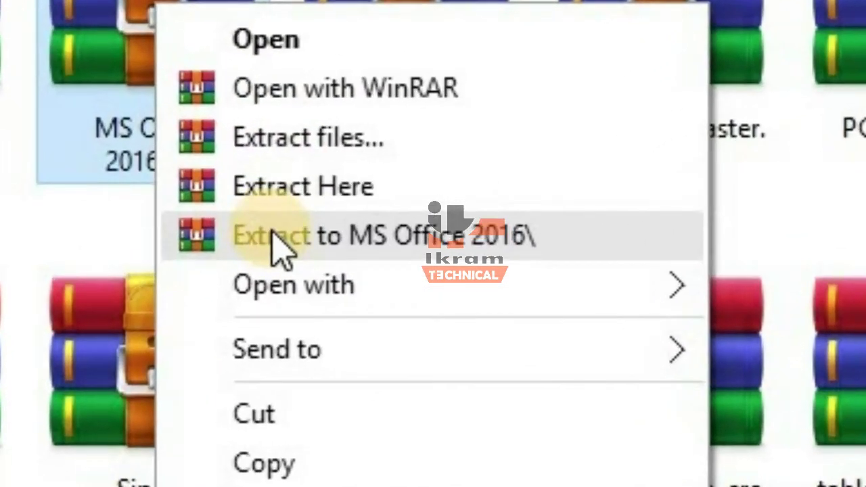
{"action": "left_click", "coordinate": [277, 247]}
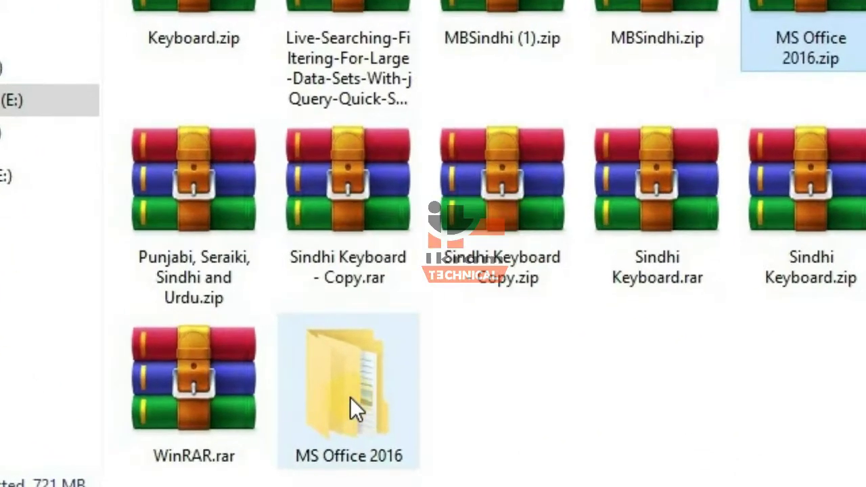
Run setup.exe from the extracted MS Office 2016 folder and start the standard Microsoft Office Professional Plus 2016 installation.
{"action": "double_click", "coordinate": [271, 414]}
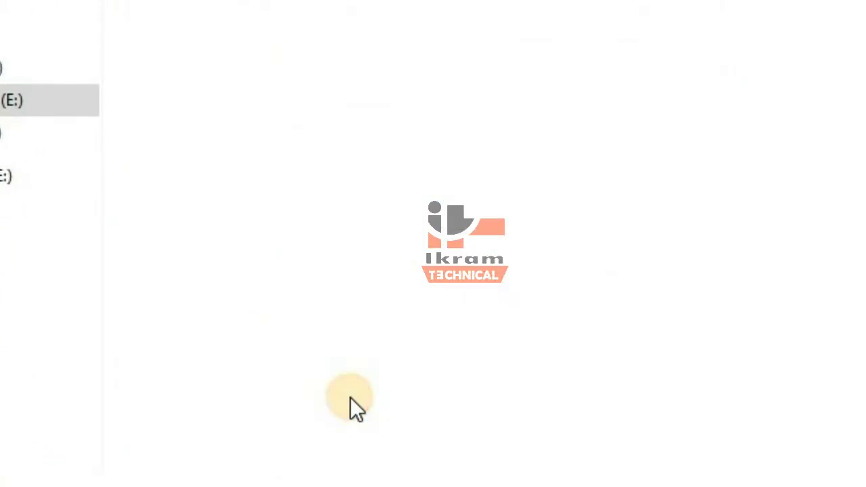
{"action": "double_click", "coordinate": [440, 170]}
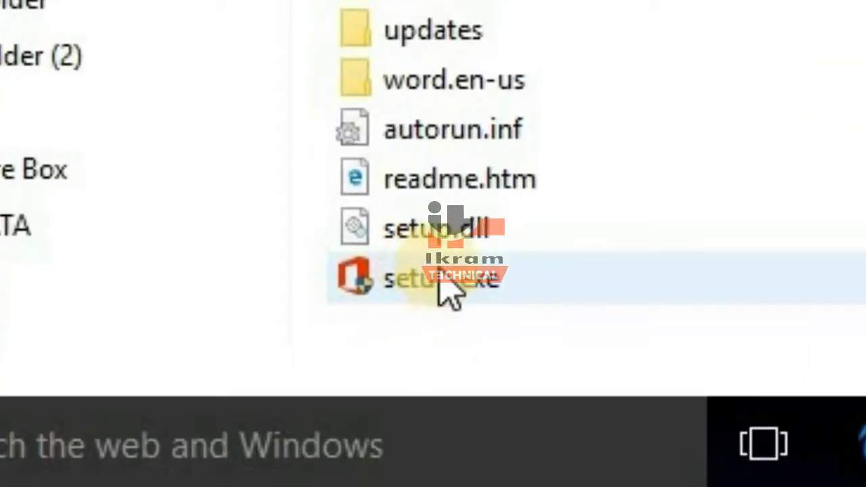
{"action": "double_click", "coordinate": [433, 278]}
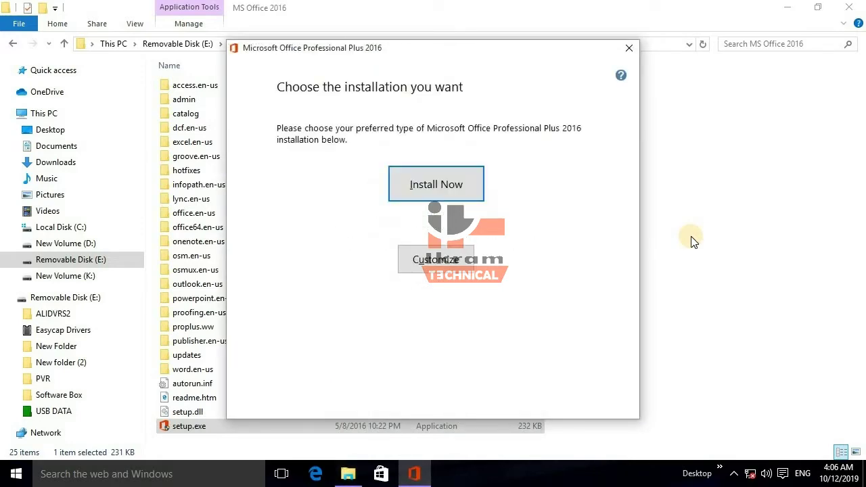
{"action": "left_click", "coordinate": [436, 184]}
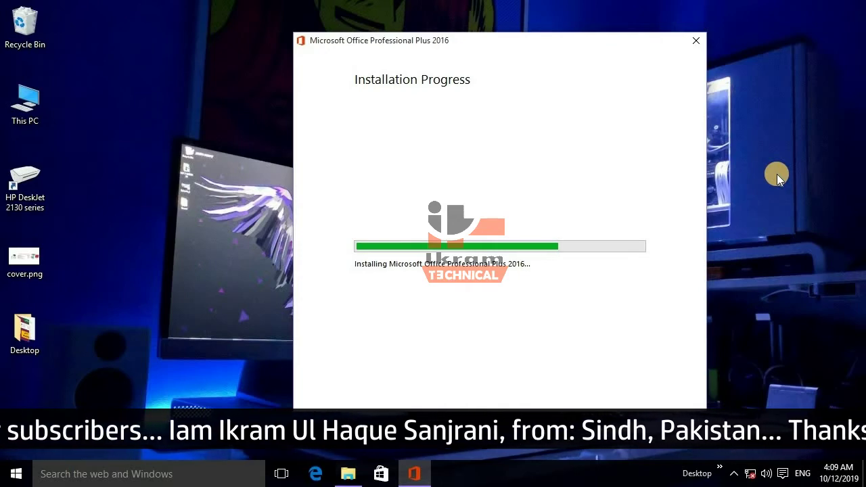
Bring up the MS Office 2016 folder window behind the installer and close the installer once the installation completes.
{"action": "left_click", "coordinate": [348, 474]}
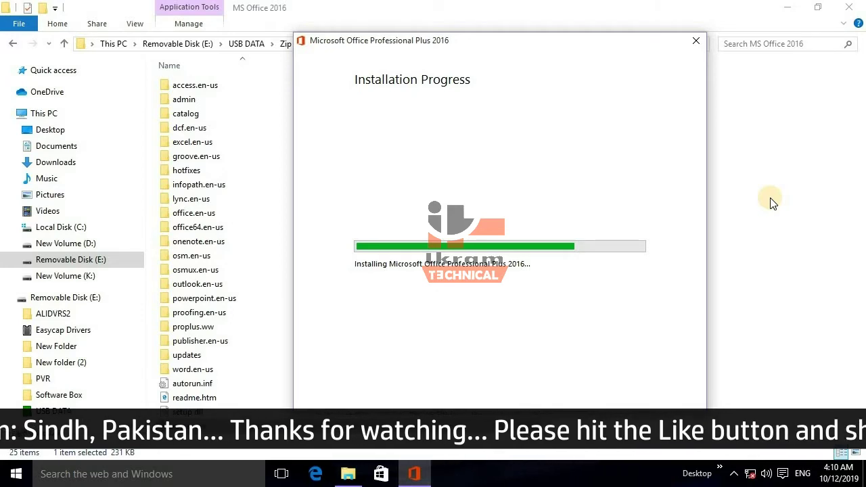
{"action": "left_click_drag", "start_coordinate": [580, 42], "coordinate": [593, 23]}
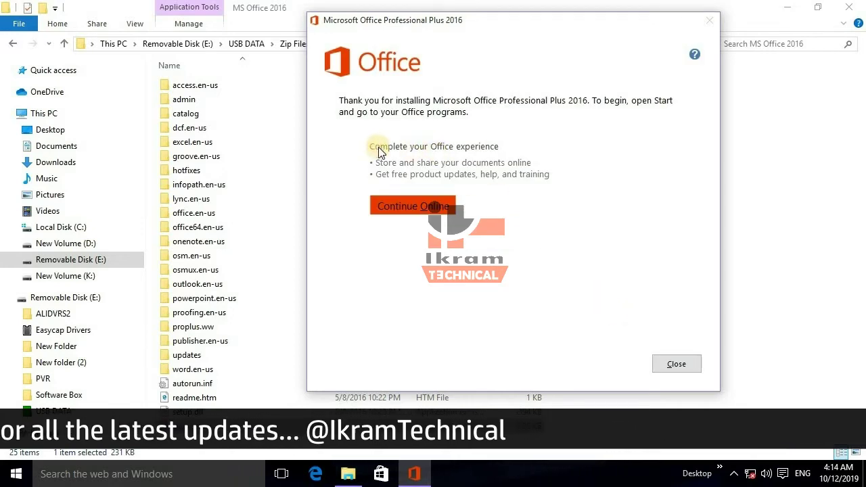
{"action": "left_click", "coordinate": [677, 364]}
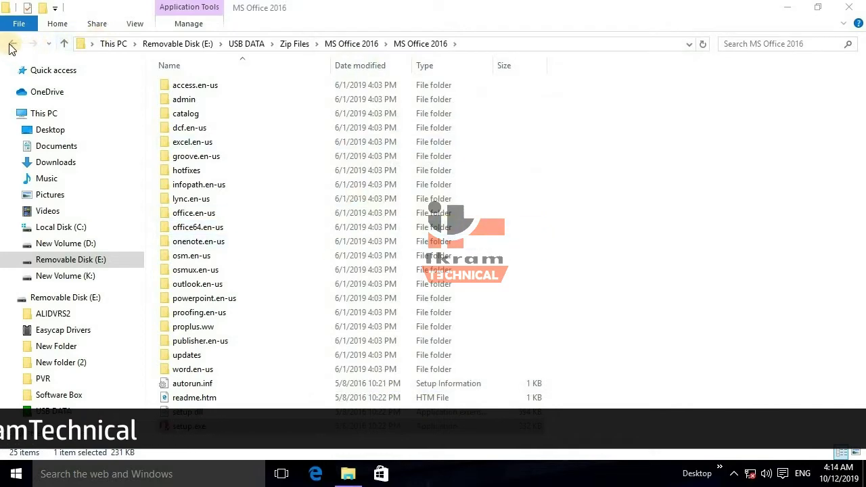
Return to the Zip Files folder and permanently delete the extracted MS Office 2016 folder, checking the deletion details.
{"action": "left_click", "coordinate": [11, 44]}
{"action": "left_click", "coordinate": [12, 45]}
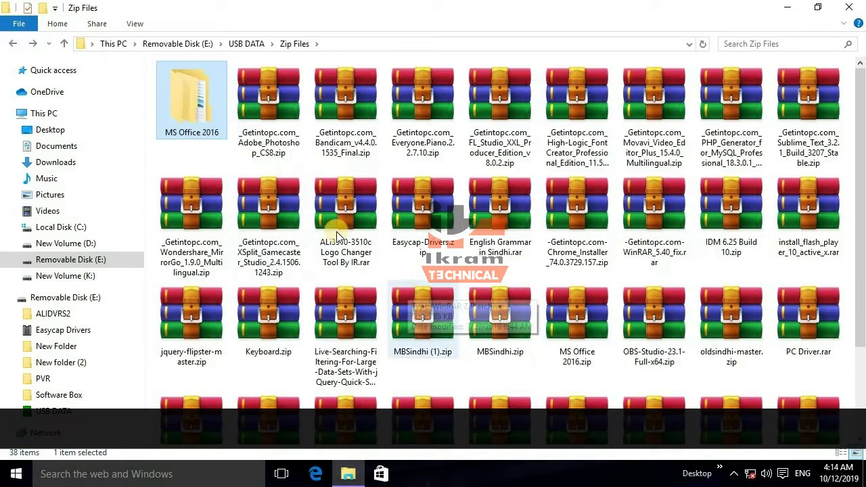
{"action": "right_click", "coordinate": [196, 110]}
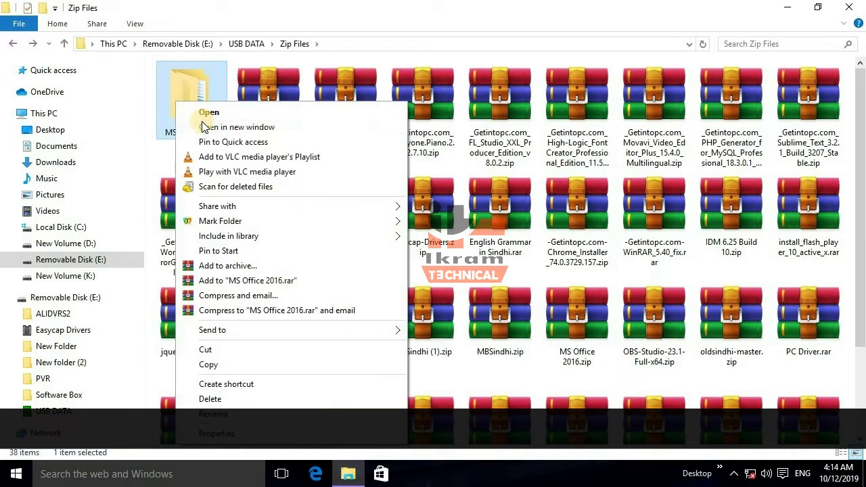
{"action": "left_click", "coordinate": [224, 397]}
{"action": "left_click", "coordinate": [482, 307]}
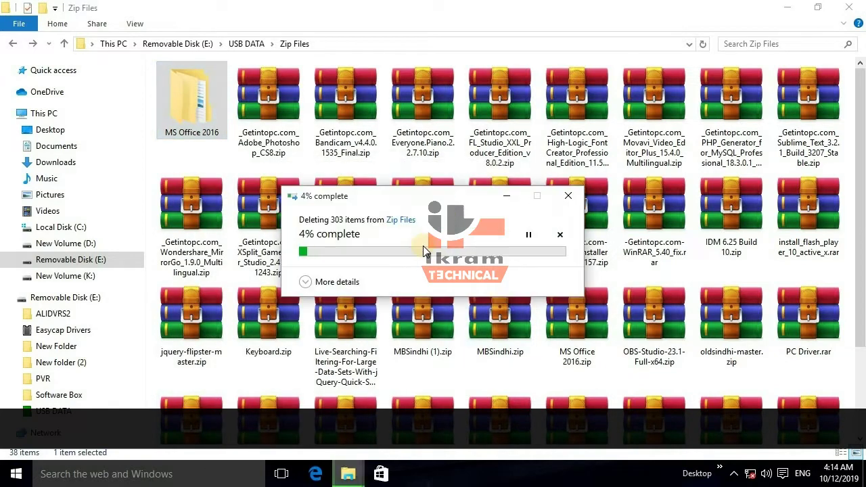
{"action": "left_click", "coordinate": [307, 282]}
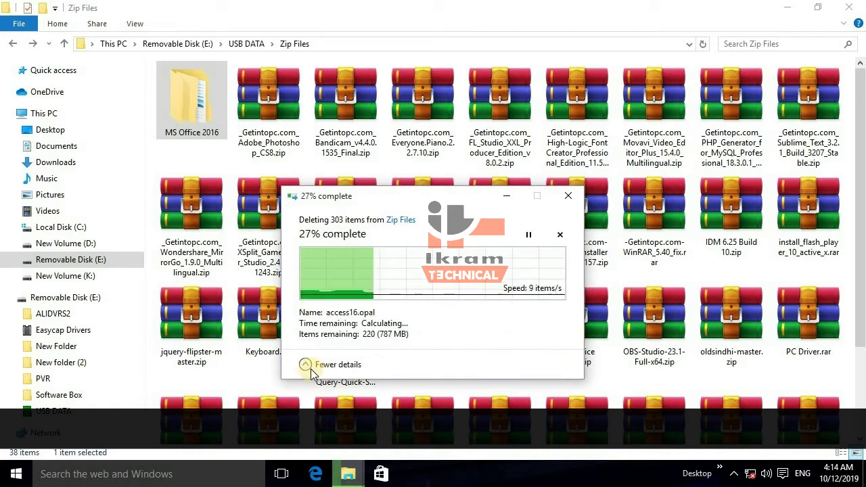
{"action": "left_click", "coordinate": [306, 366]}
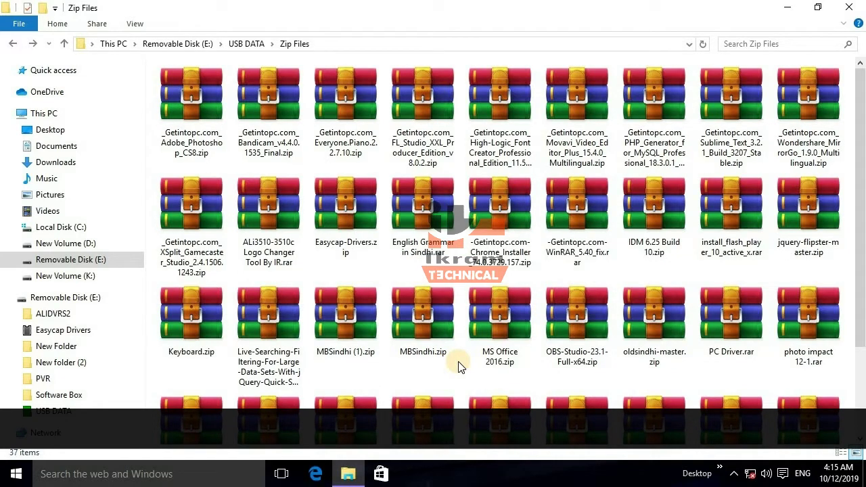
Go back to This PC, refresh the drive list and close the file window.
{"action": "left_click", "coordinate": [13, 44]}
{"action": "left_click", "coordinate": [12, 44]}
{"action": "left_click", "coordinate": [12, 43]}
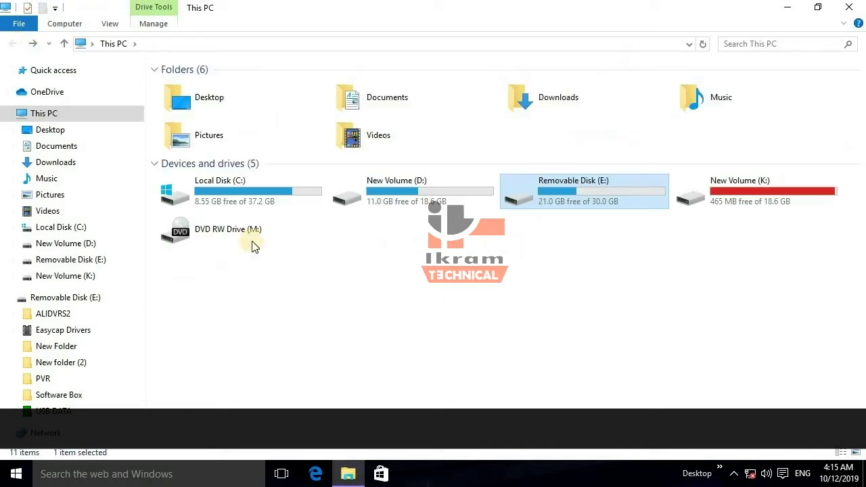
{"action": "right_click", "coordinate": [537, 313]}
{"action": "left_click", "coordinate": [575, 363]}
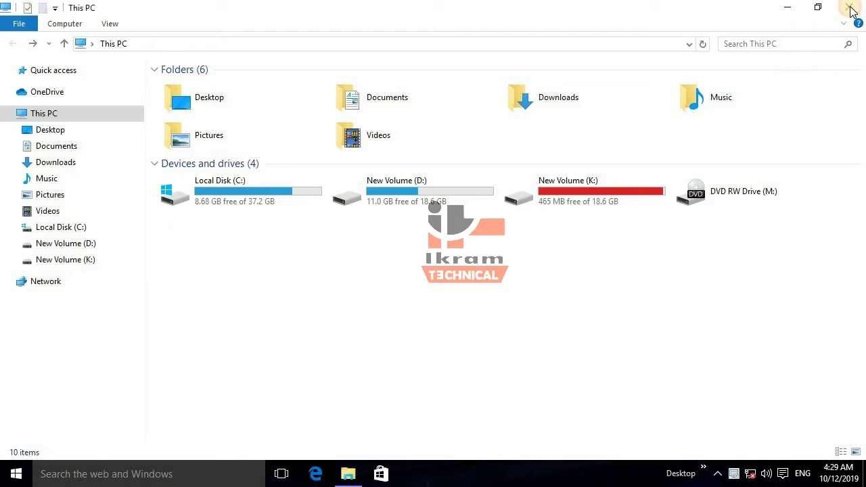
{"action": "left_click", "coordinate": [848, 7]}
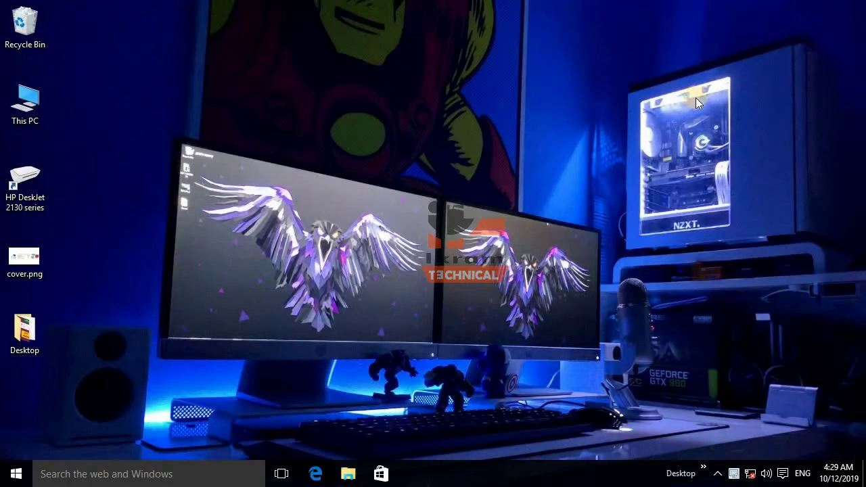
Search Windows for "WORD" and open the file location of Word 2016 in a maximized window.
{"action": "key", "text": "super"}
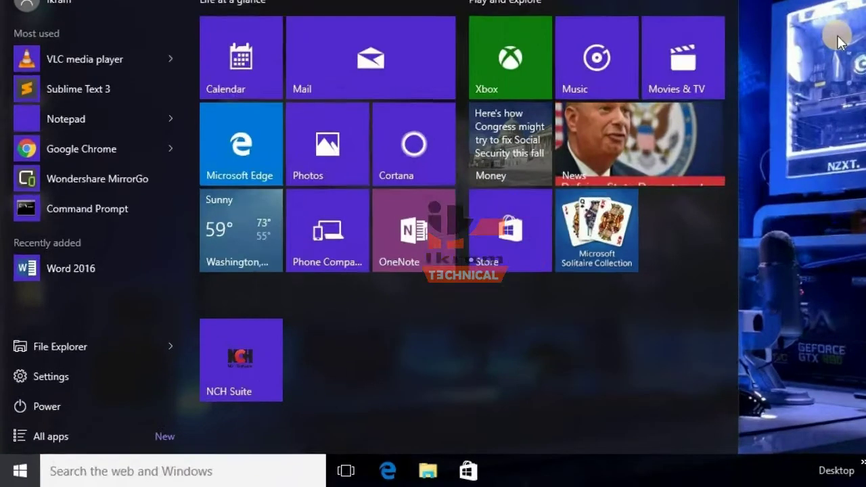
{"action": "type", "text": "WORD"}
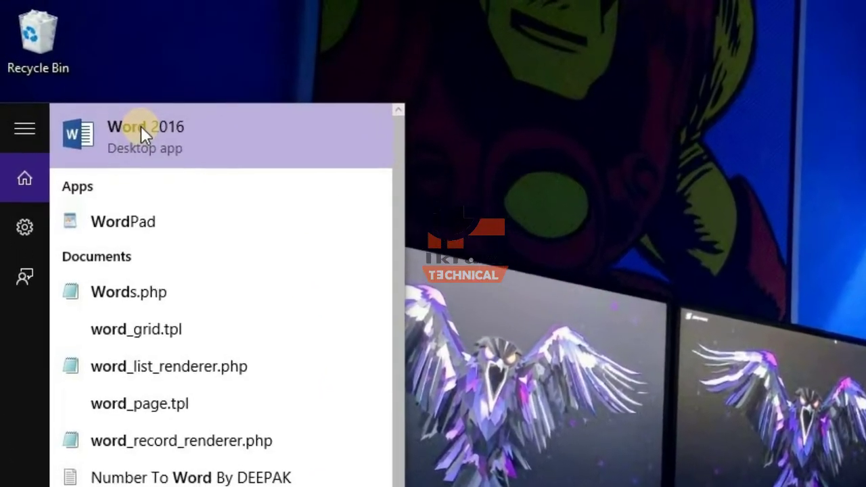
{"action": "right_click", "coordinate": [141, 126]}
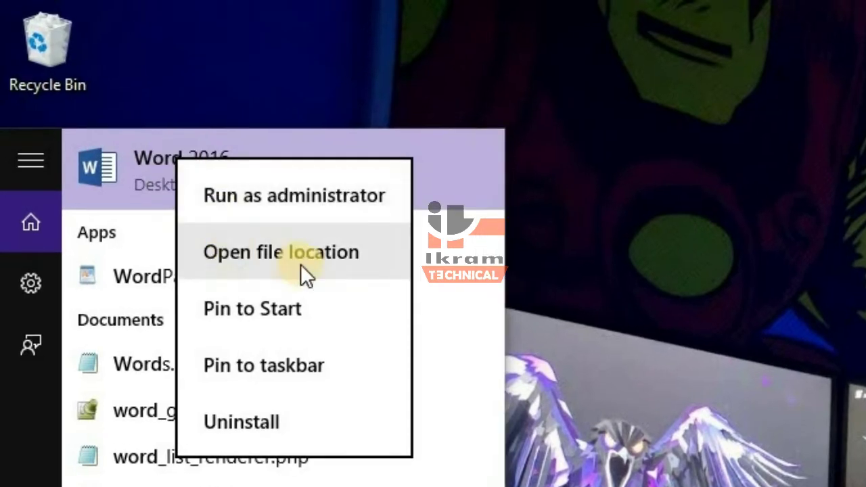
{"action": "left_click", "coordinate": [272, 252]}
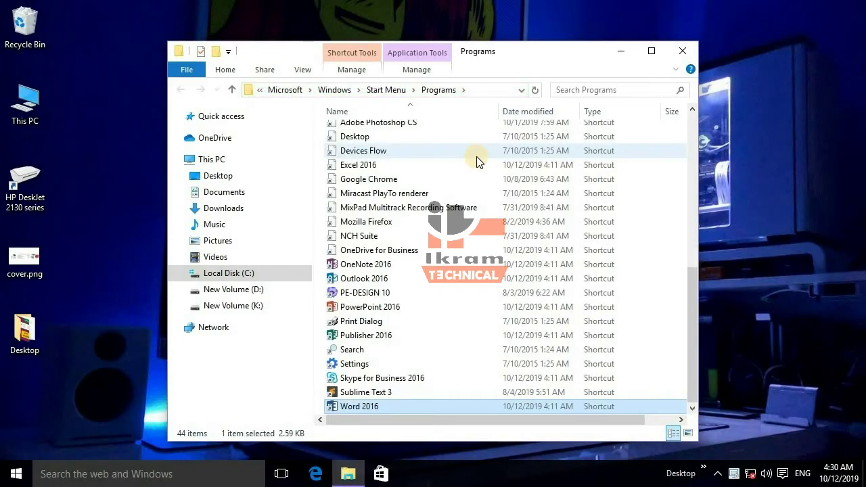
{"action": "left_click", "coordinate": [652, 51]}
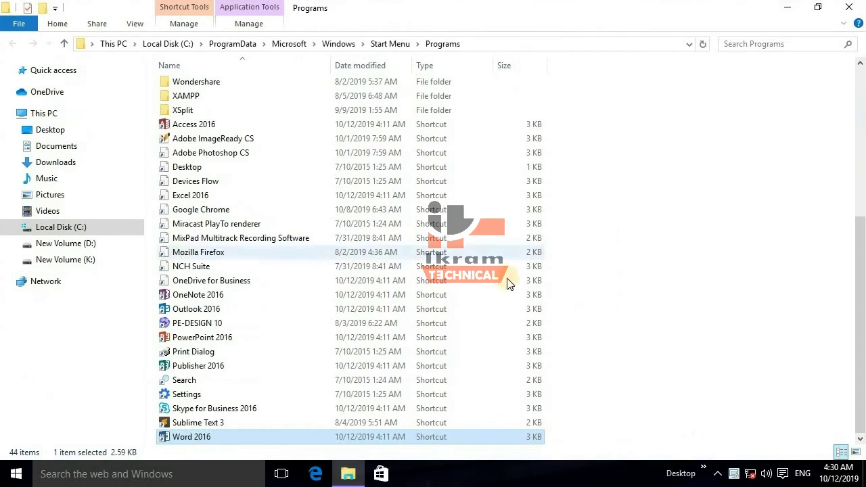
Add the Publisher, PowerPoint, OneNote, Outlook, Access and Excel 2016 shortcuts to the selected Word 2016 shortcut and copy them all.
{"action": "left_click", "coordinate": [198, 365], "text": "ctrl"}
{"action": "left_click", "coordinate": [202, 337], "text": "ctrl"}
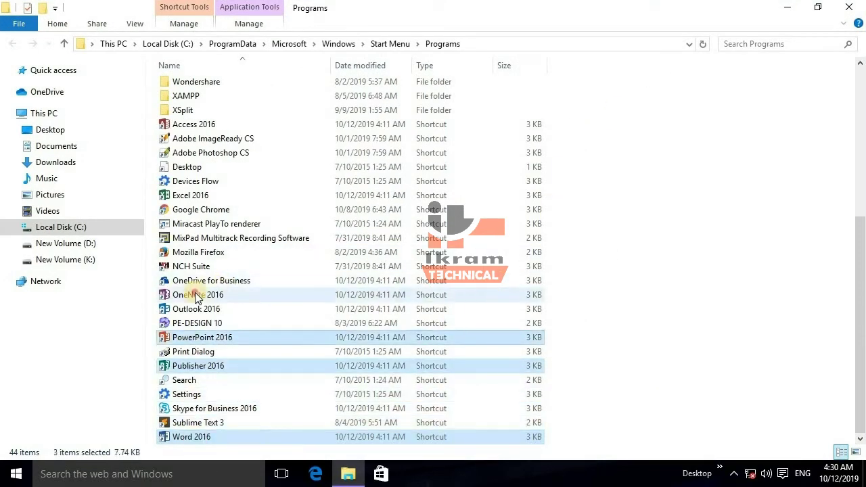
{"action": "left_click", "coordinate": [198, 295], "text": "ctrl"}
{"action": "left_click", "coordinate": [196, 309], "text": "ctrl"}
{"action": "left_click", "coordinate": [194, 124], "text": "ctrl"}
{"action": "left_click", "coordinate": [181, 198], "text": "ctrl"}
Minimize the Programs folder window, paste the copied Office 2016 shortcuts onto the desktop and refresh it.
{"action": "left_click", "coordinate": [787, 9]}
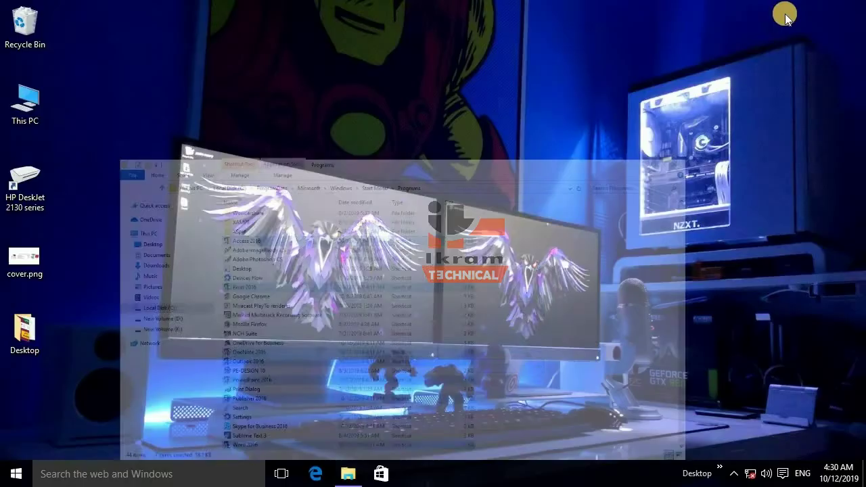
{"action": "right_click", "coordinate": [291, 76]}
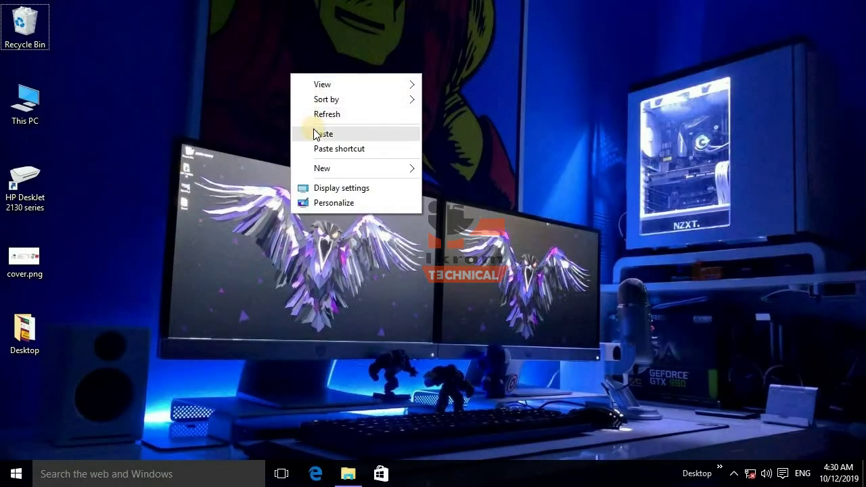
{"action": "left_click", "coordinate": [311, 129]}
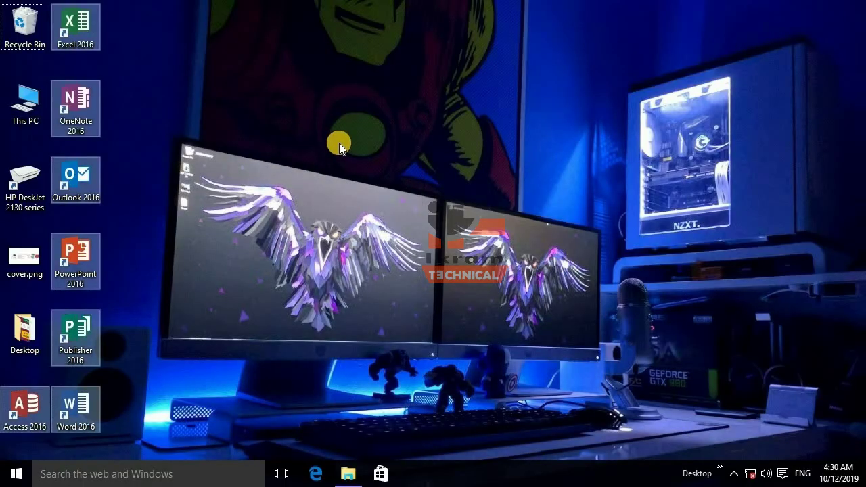
{"action": "right_click", "coordinate": [319, 117]}
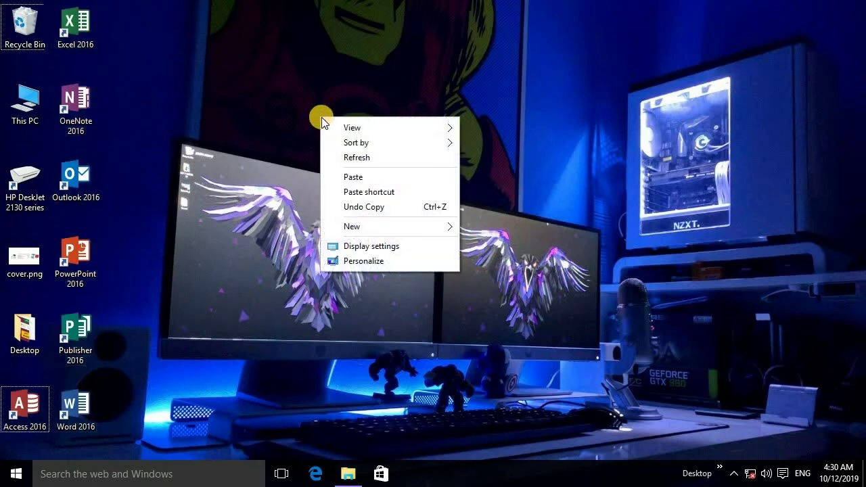
{"action": "left_click", "coordinate": [350, 157]}
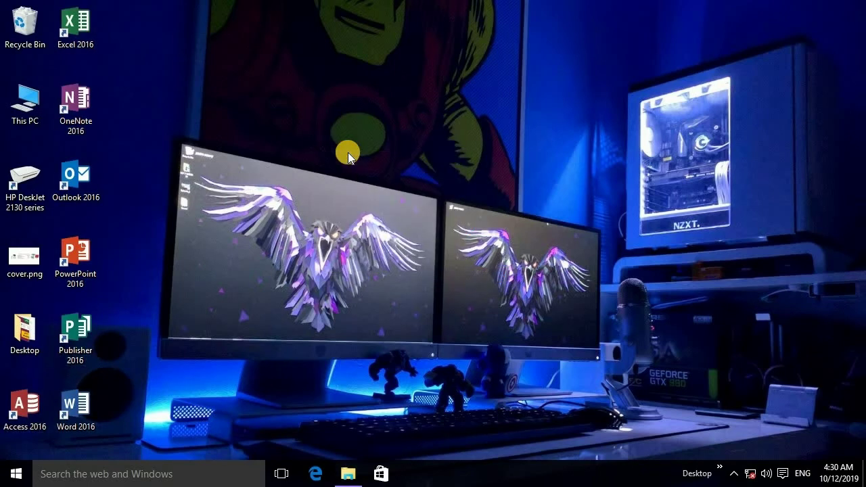
Test Word 2016 from its desktop shortcut by dismissing the Activation Wizard and viewing a blank document, and close Word.
{"action": "double_click", "coordinate": [75, 406]}
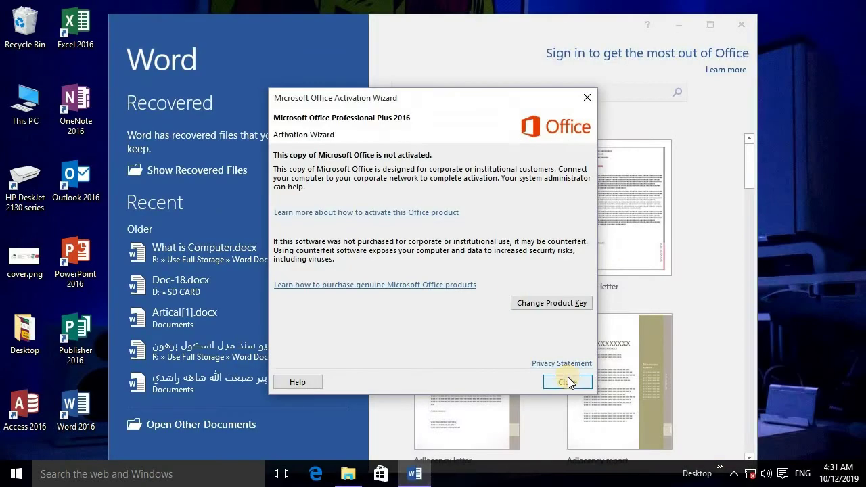
{"action": "left_click", "coordinate": [567, 381]}
{"action": "left_click", "coordinate": [245, 440]}
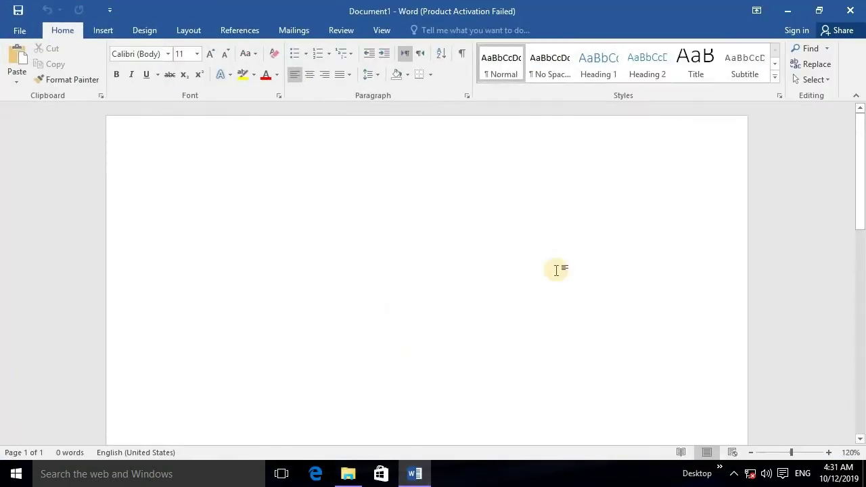
{"action": "left_click", "coordinate": [848, 10]}
Launch PowerPoint 2016 from its desktop shortcut and dismiss the Activation Wizard.
{"action": "double_click", "coordinate": [76, 257]}
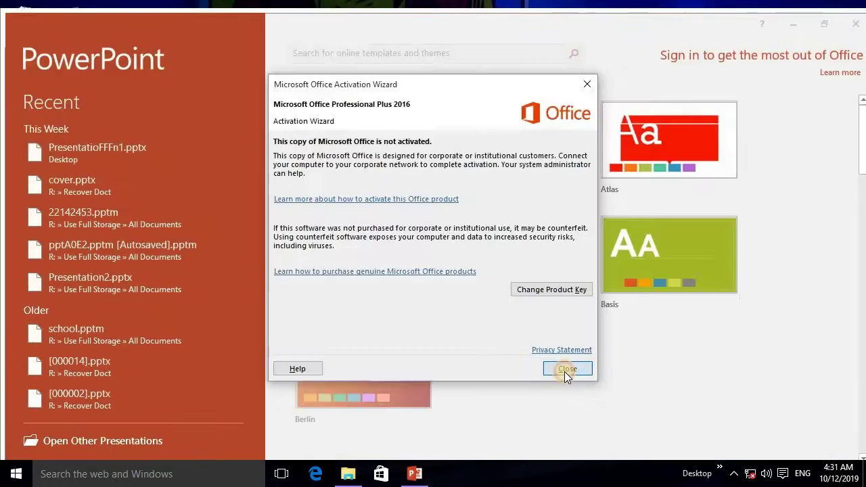
{"action": "left_click", "coordinate": [566, 370]}
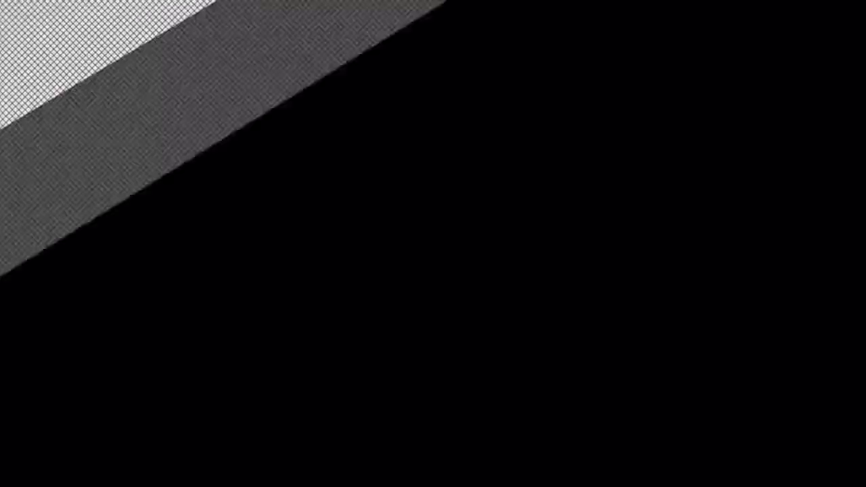